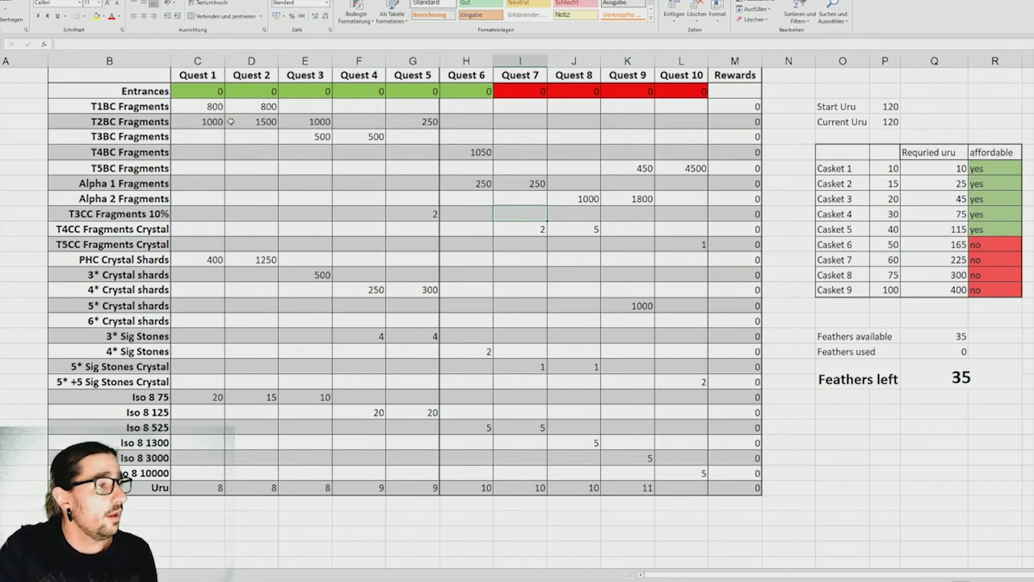
Review the entrances row, the Start Uru value of 120, the casket table and the feathers block.
{"action": "left_click_drag", "start_coordinate": [205, 93], "coordinate": [473, 109]}
{"action": "left_click", "coordinate": [884, 107]}
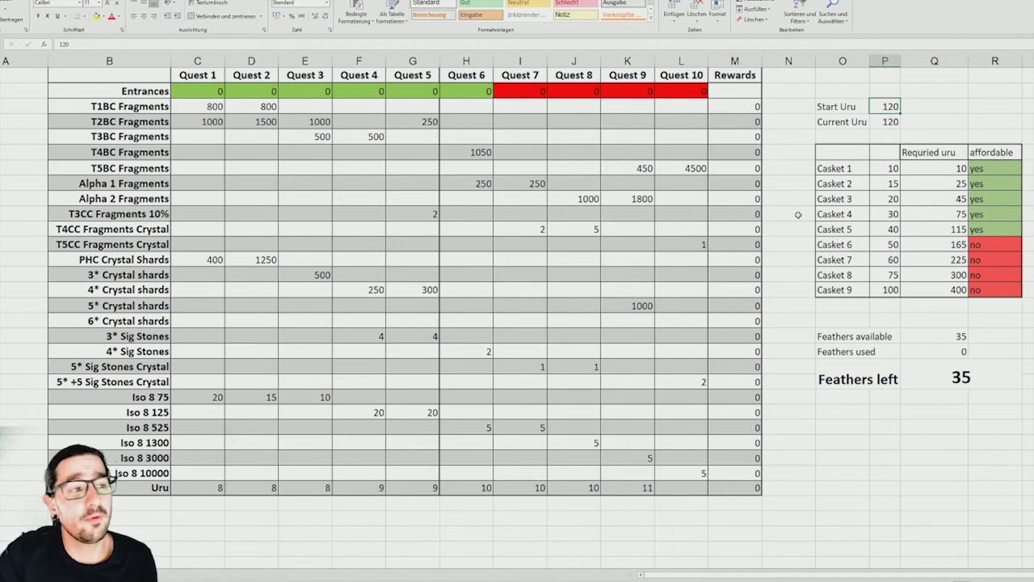
{"action": "left_click", "coordinate": [202, 91]}
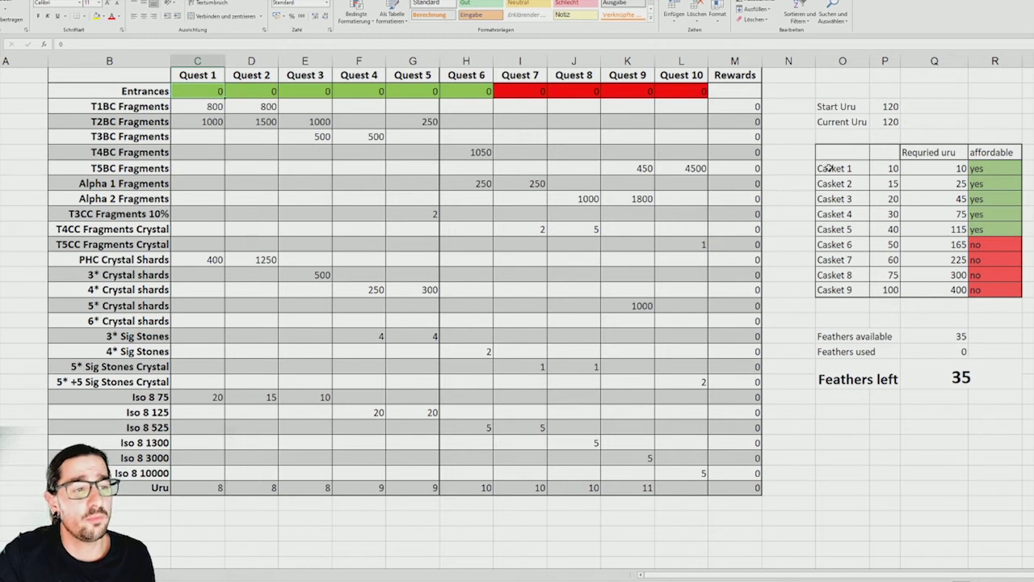
{"action": "left_click_drag", "start_coordinate": [828, 168], "coordinate": [982, 230]}
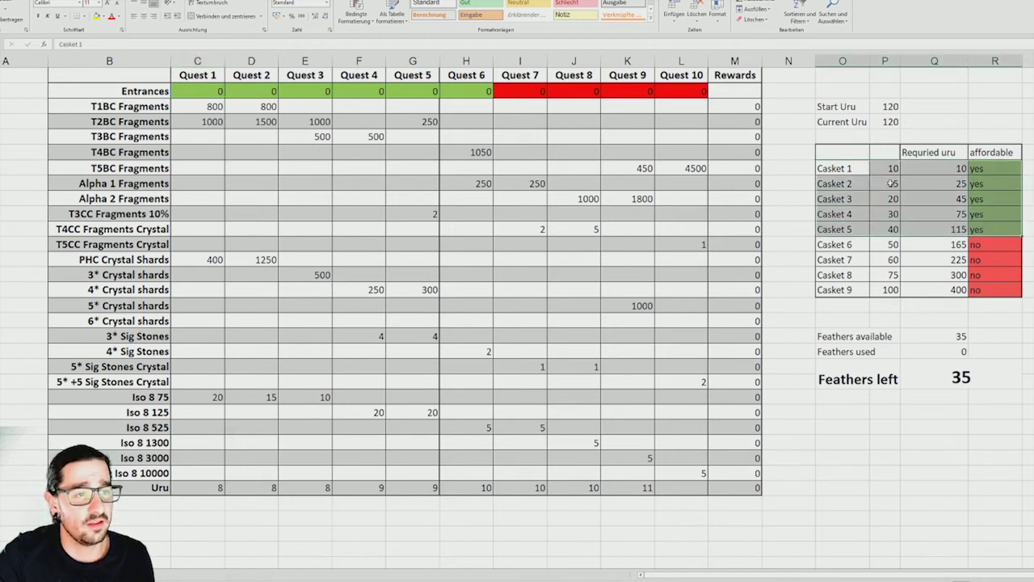
{"action": "left_click", "coordinate": [848, 165]}
{"action": "left_click_drag", "start_coordinate": [824, 152], "coordinate": [1022, 295]}
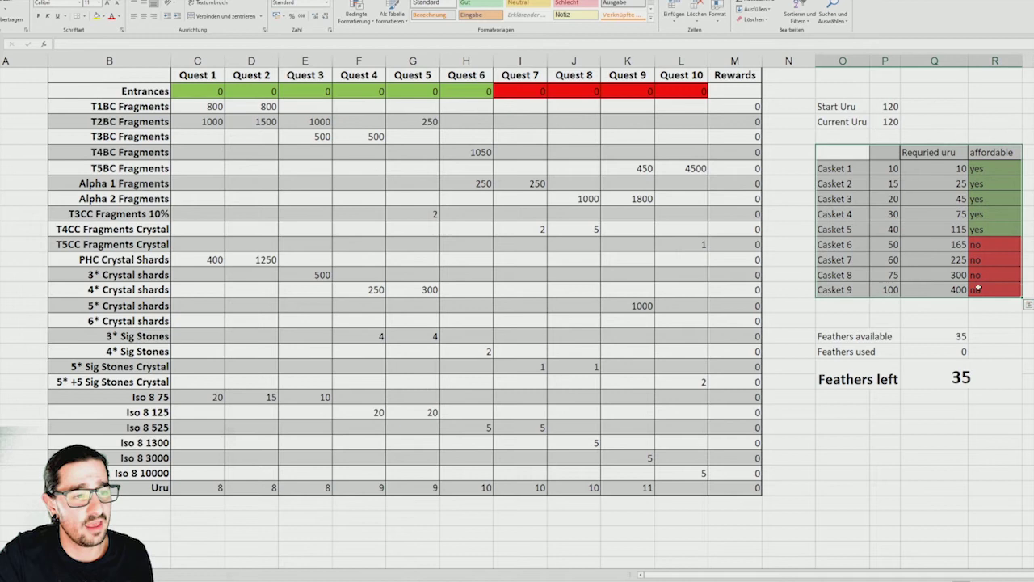
{"action": "left_click", "coordinate": [856, 336]}
{"action": "left_click_drag", "start_coordinate": [858, 338], "coordinate": [1020, 387]}
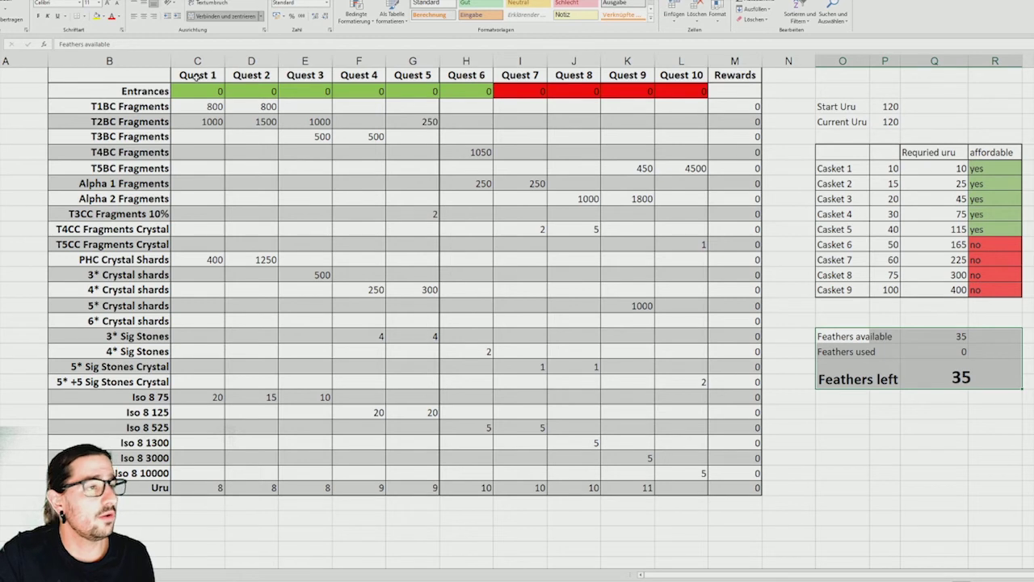
Review the Quest 1–10 headers, Quest 1's reward amounts and affordable caskets 1–5.
{"action": "left_click_drag", "start_coordinate": [196, 75], "coordinate": [695, 77]}
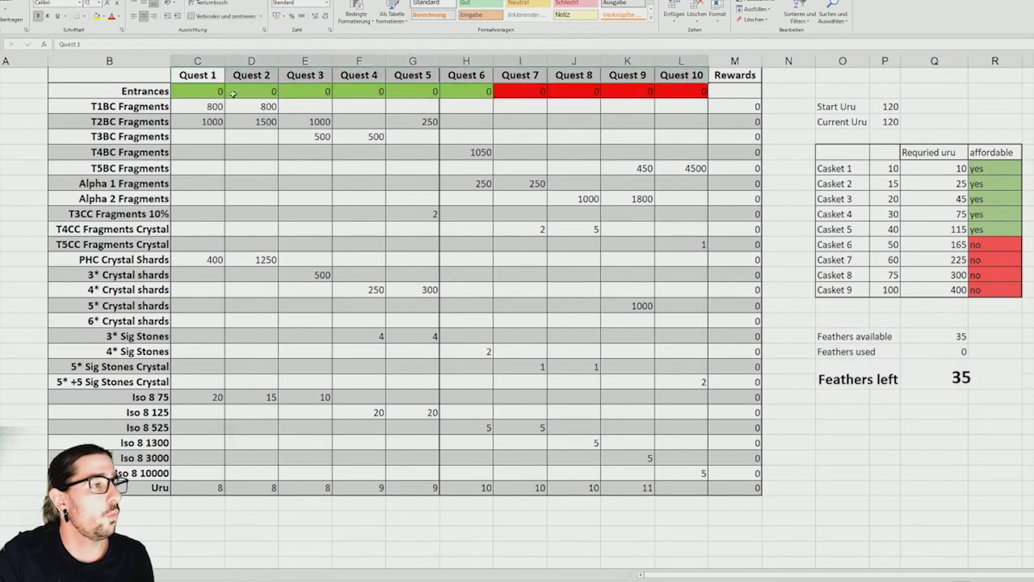
{"action": "left_click_drag", "start_coordinate": [202, 107], "coordinate": [211, 485]}
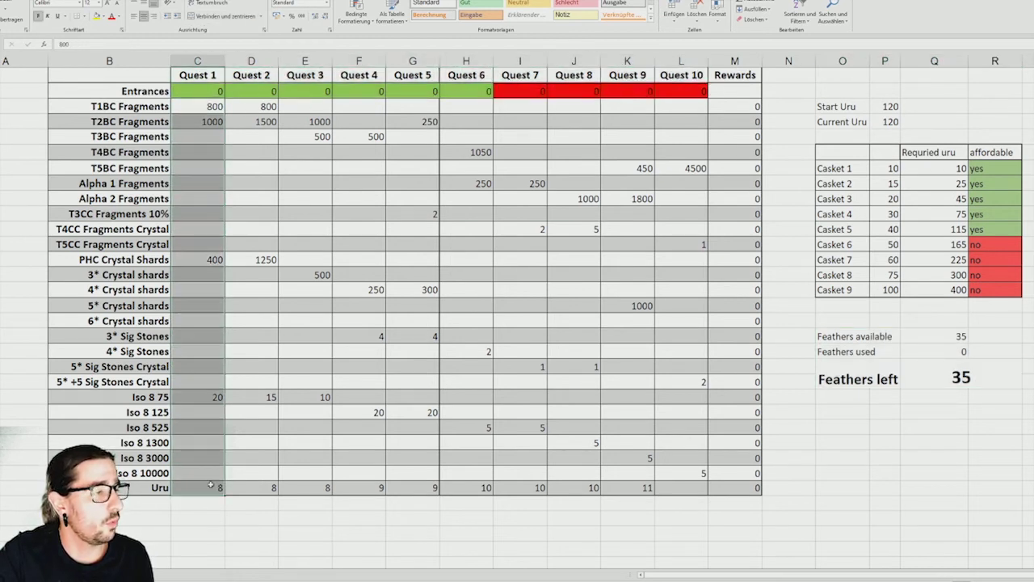
{"action": "left_click", "coordinate": [428, 248]}
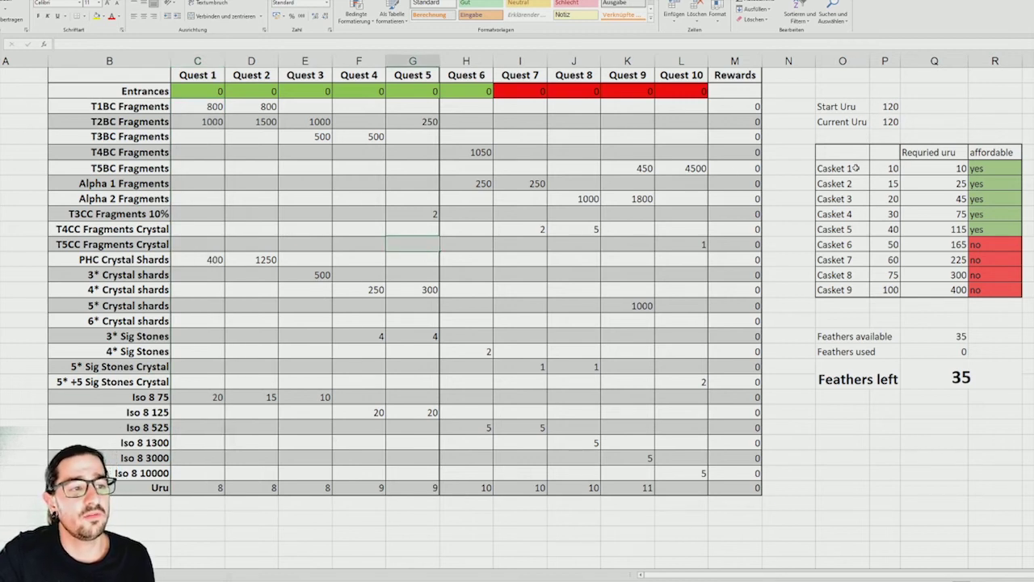
{"action": "left_click_drag", "start_coordinate": [855, 169], "coordinate": [980, 232]}
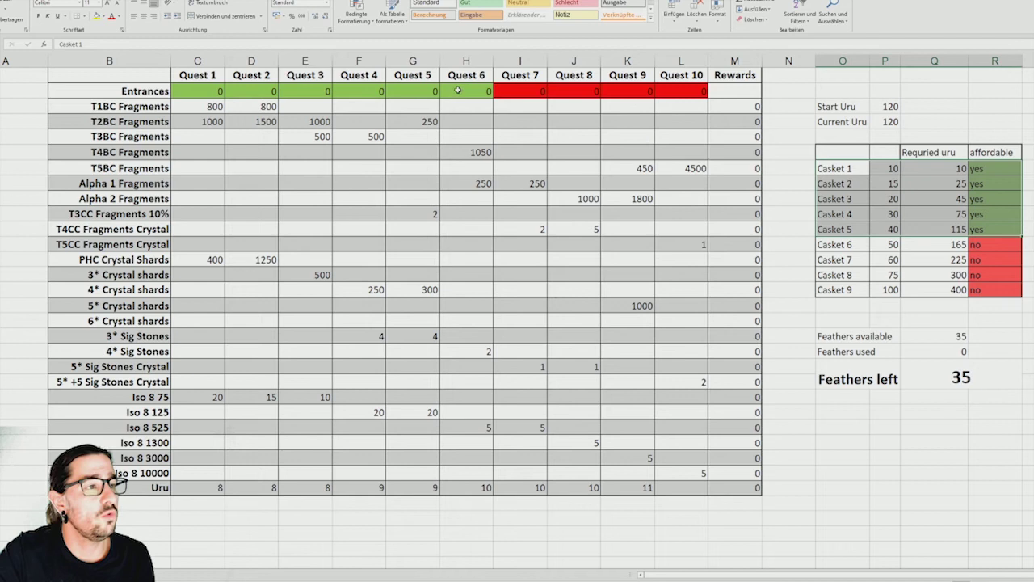
{"action": "mouse_move", "coordinate": [461, 91]}
{"action": "left_mouse_down"}
{"action": "mouse_move", "coordinate": [207, 95]}
{"action": "mouse_move", "coordinate": [470, 94]}
{"action": "left_mouse_up"}
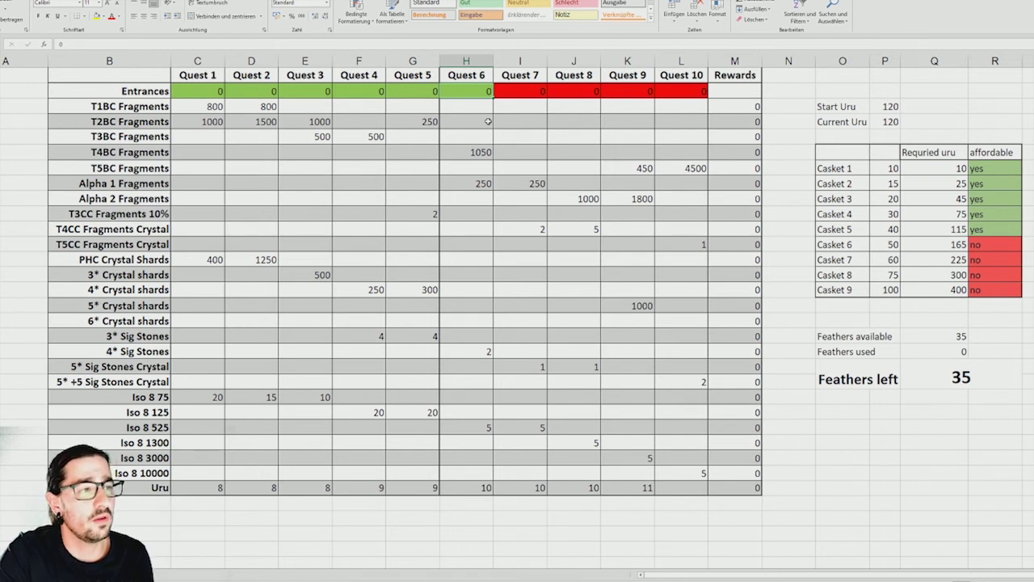
Try 3 and 4 for Quest 6 entrances, settling on 5 so Casket 6 becomes affordable.
{"action": "type", "text": "3"}
{"action": "key", "text": "Return"}
{"action": "key", "text": "Up"}
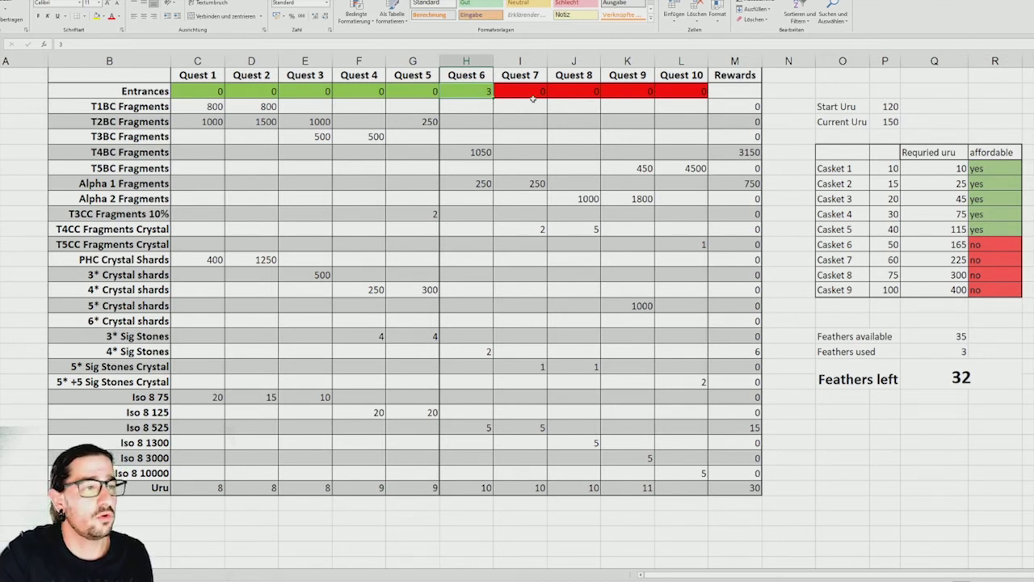
{"action": "type", "text": "4"}
{"action": "key", "text": "Return"}
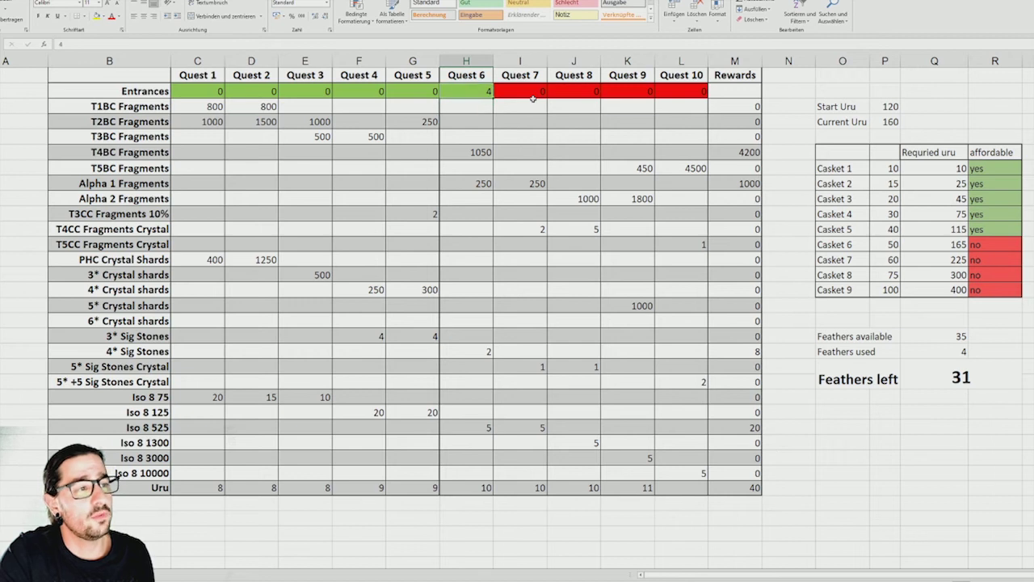
{"action": "key", "text": "Up"}
{"action": "type", "text": "5"}
{"action": "key", "text": "Return"}
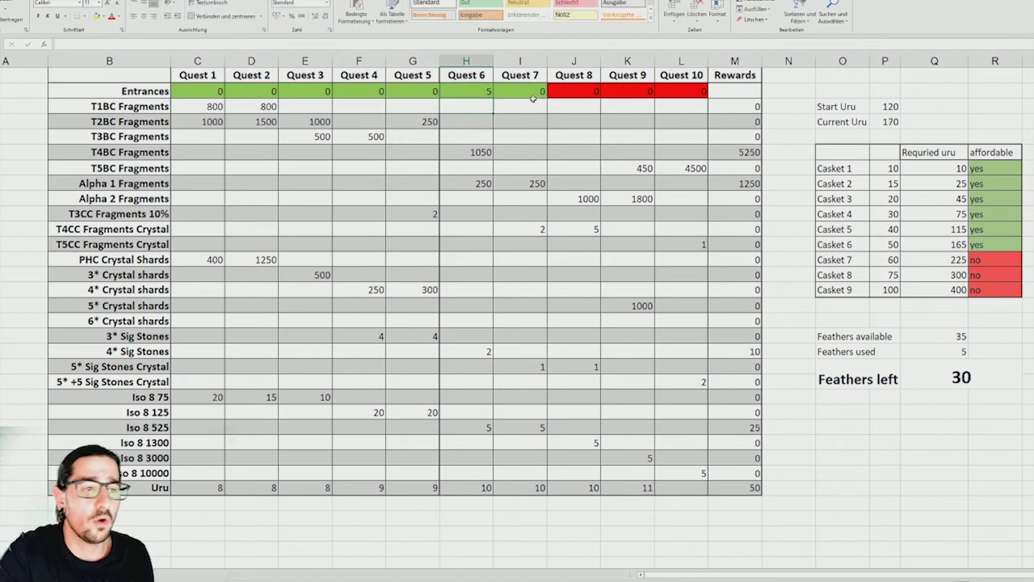
{"action": "left_click_drag", "start_coordinate": [832, 244], "coordinate": [993, 247]}
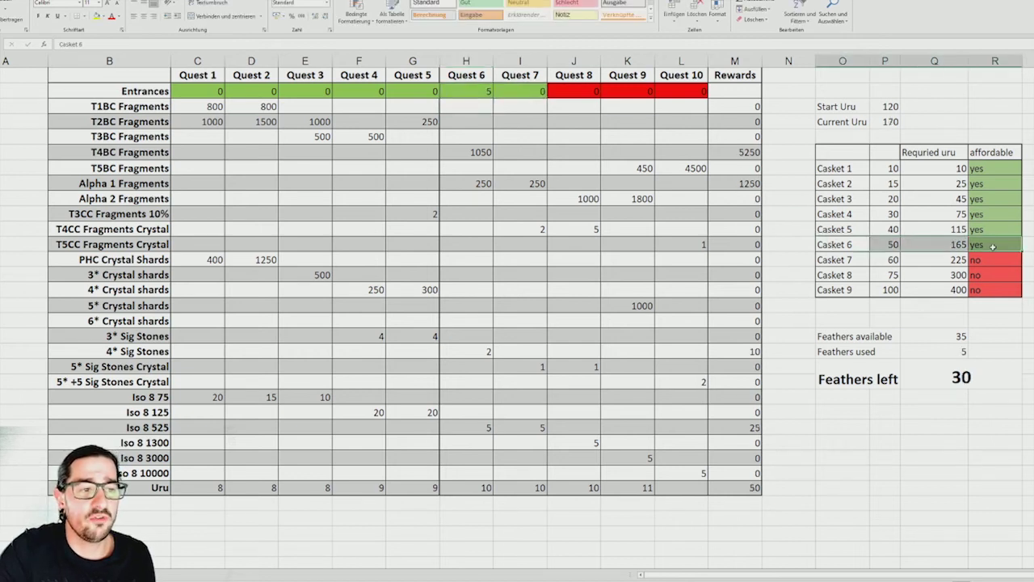
Enter 6 entrances for Quest 7 and 7 for Quest 8.
{"action": "left_click", "coordinate": [529, 92]}
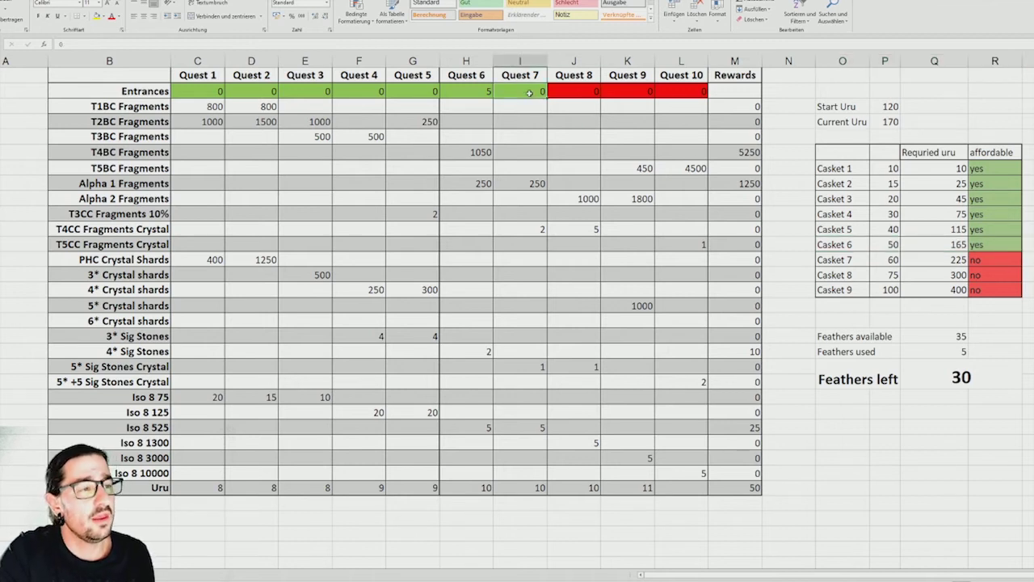
{"action": "type", "text": "6"}
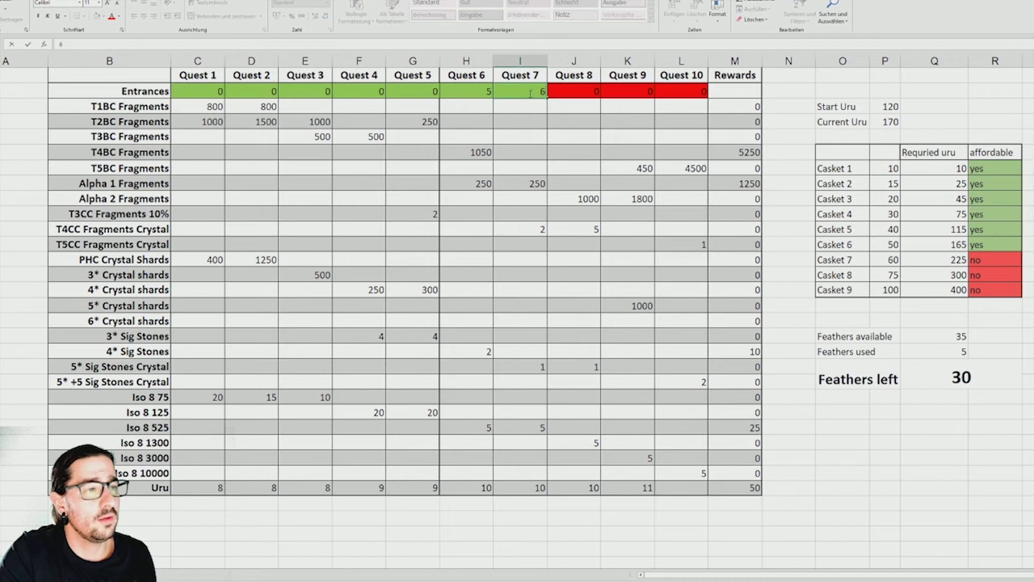
{"action": "key", "text": "Return"}
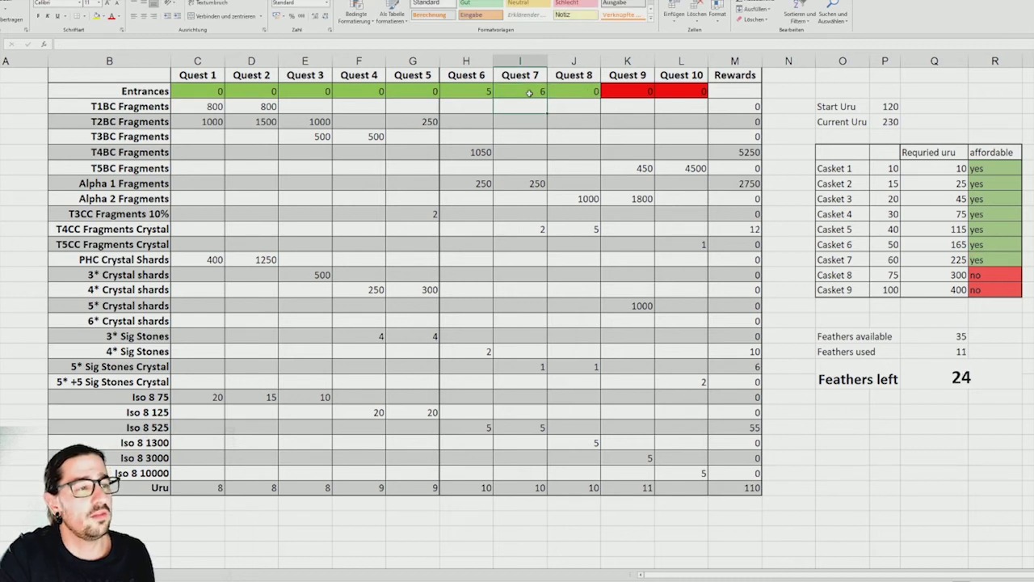
{"action": "key", "text": "Right"}
{"action": "key", "text": "Up"}
{"action": "type", "text": "7"}
{"action": "key", "text": "Return"}
Enter 10 entrances for Quest 9 and 7 for Quest 10.
{"action": "key", "text": "Right"}
{"action": "key", "text": "Up"}
{"action": "type", "text": "10"}
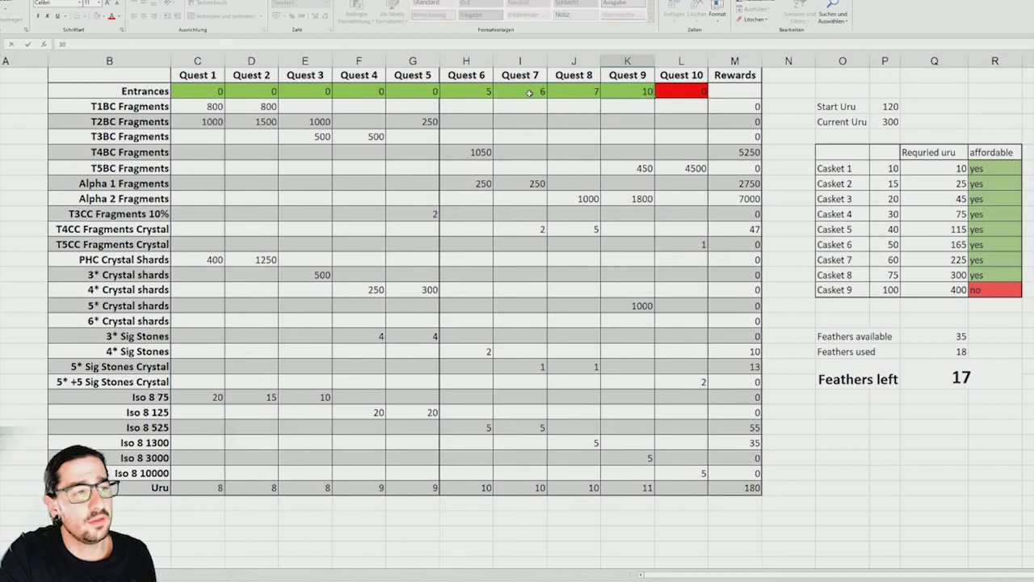
{"action": "key", "text": "Return"}
{"action": "key", "text": "Right"}
{"action": "key", "text": "Up"}
{"action": "type", "text": "7"}
{"action": "key", "text": "Return"}
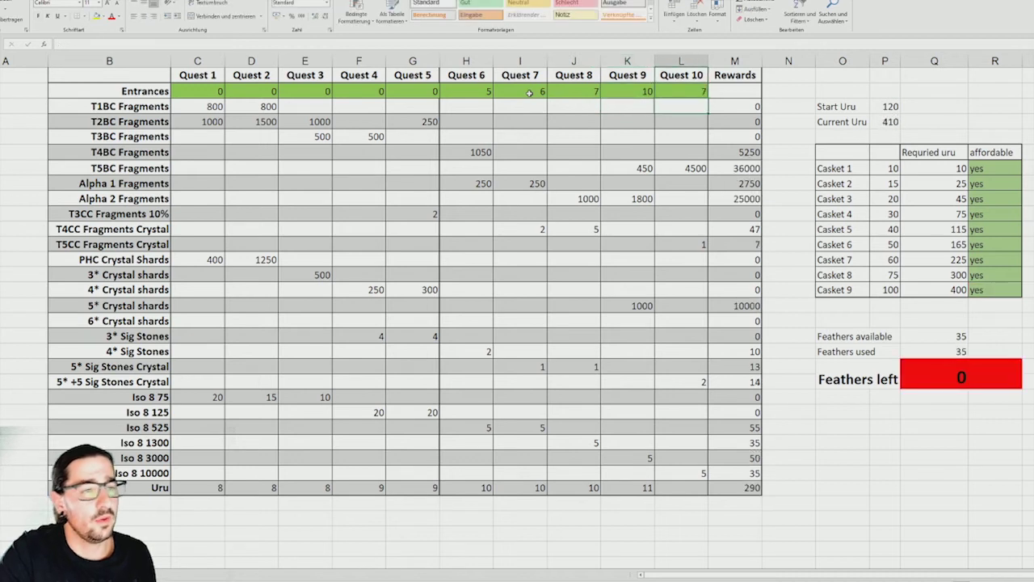
Check the feathers block at 0 left, then clear the Quest 8 entrance count.
{"action": "left_click_drag", "start_coordinate": [850, 339], "coordinate": [975, 382]}
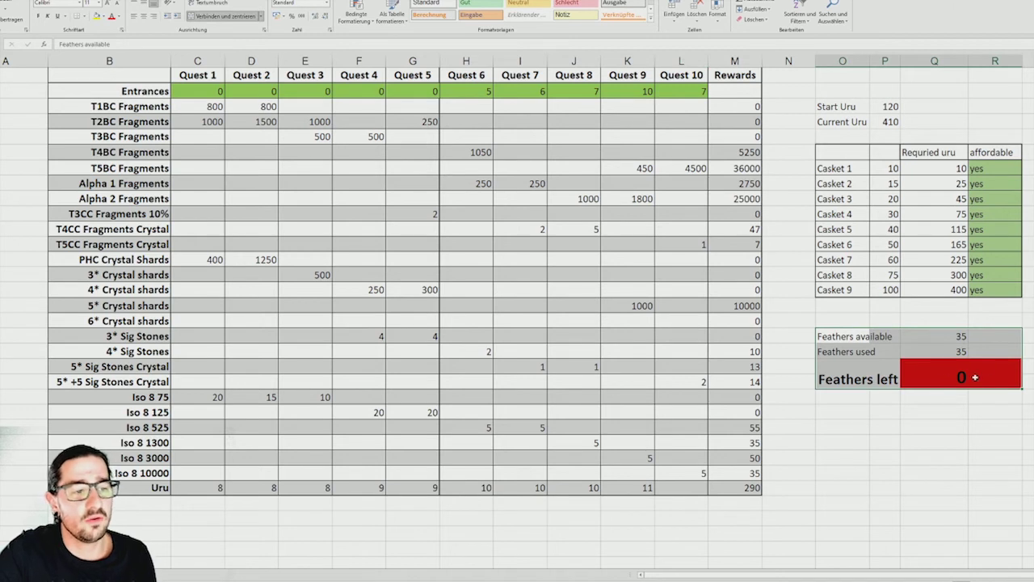
{"action": "left_click", "coordinate": [684, 91]}
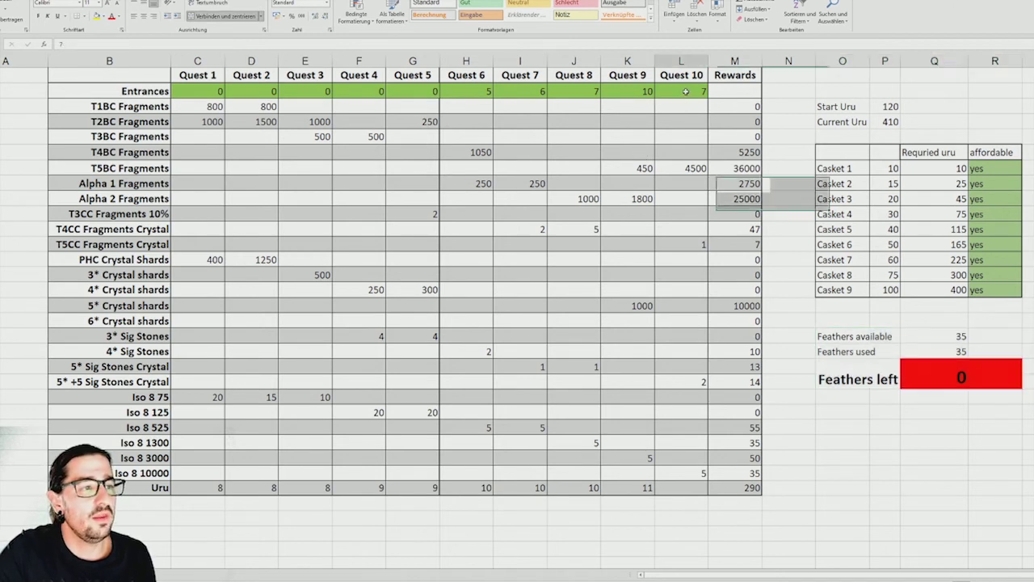
{"action": "left_click", "coordinate": [641, 92]}
{"action": "key", "text": "Left"}
{"action": "key", "text": "Delete"}
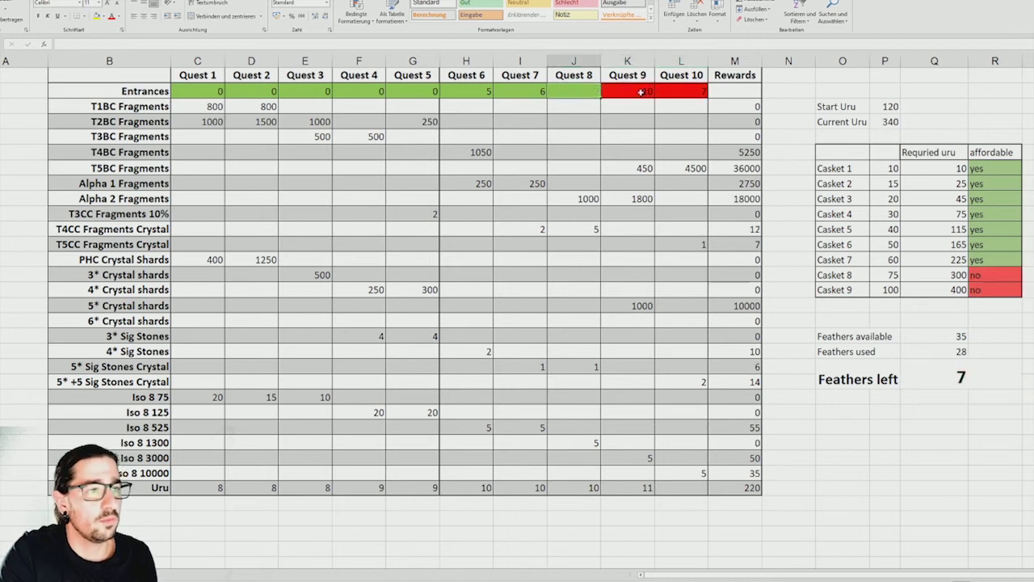
Clear the Quest 9, 10, 7 and 6 entrance counts, returning toward Quest 1.
{"action": "left_click", "coordinate": [641, 92]}
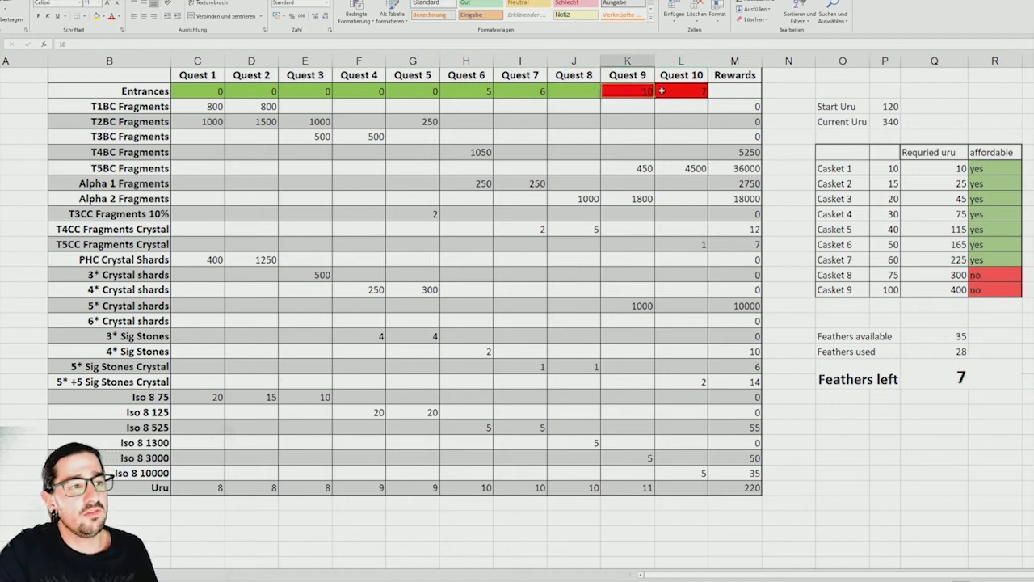
{"action": "left_click", "coordinate": [693, 91]}
{"action": "left_click_drag", "start_coordinate": [701, 91], "coordinate": [641, 94]}
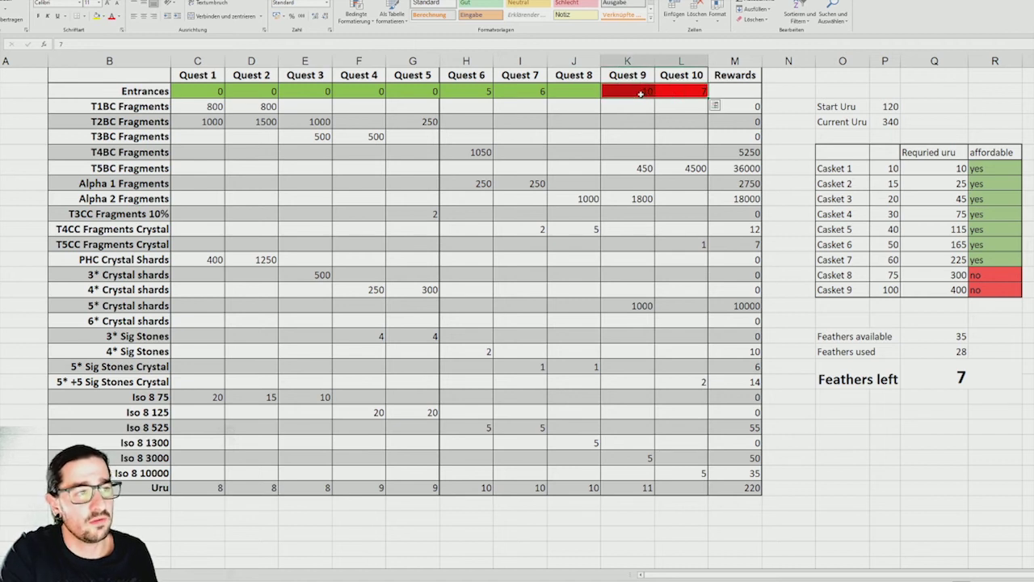
{"action": "key", "text": "Delete"}
{"action": "key", "text": "shift+Left"}
{"action": "key", "text": "shift+Left"}
{"action": "key", "text": "Delete"}
{"action": "key", "text": "shift+Left"}
{"action": "key", "text": "Delete"}
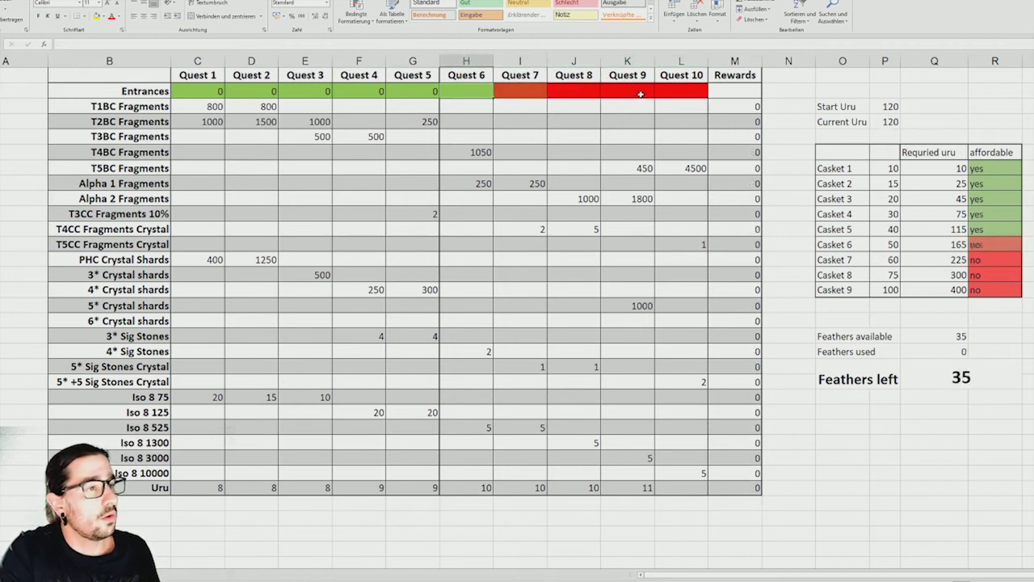
{"action": "key", "text": "Left"}
{"action": "key", "text": "Left"}
{"action": "key", "text": "Left"}
{"action": "key", "text": "Left"}
{"action": "key", "text": "Left"}
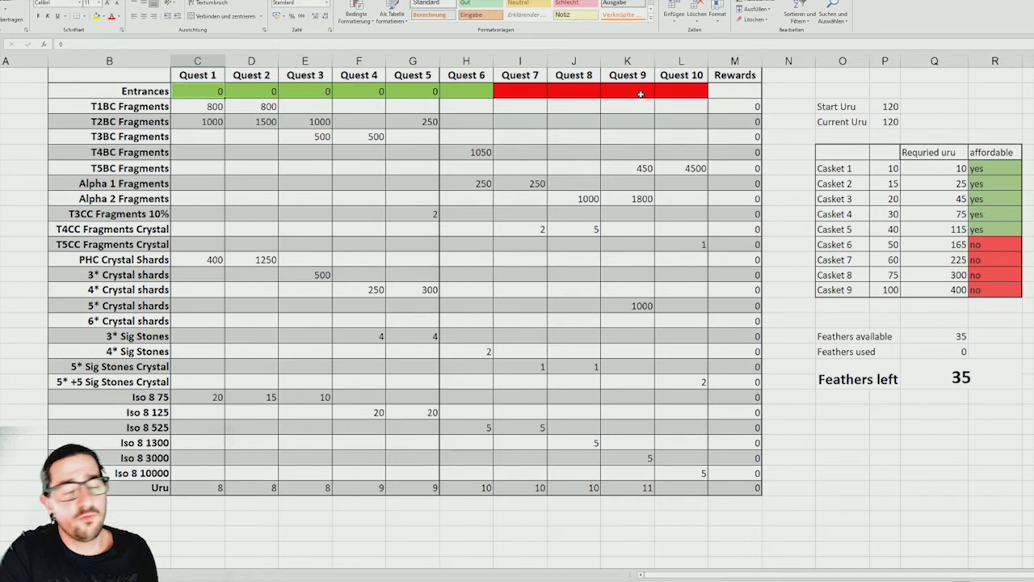
Enter 1 entrance for Quest 1 and 4 for Quest 6.
{"action": "type", "text": "1"}
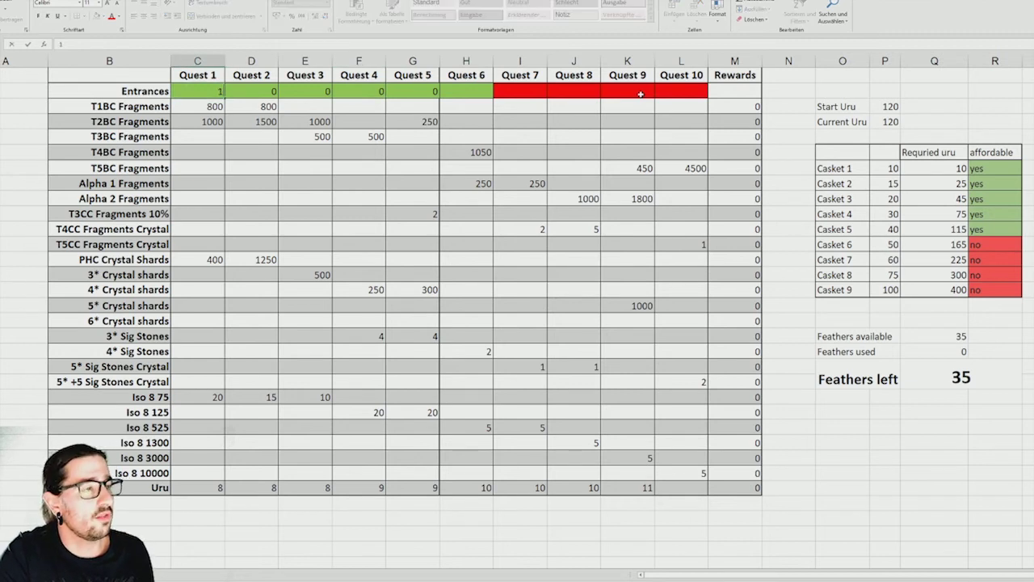
{"action": "key", "text": "Right"}
{"action": "key", "text": "Right"}
{"action": "key", "text": "Right"}
{"action": "key", "text": "Right"}
{"action": "key", "text": "Right"}
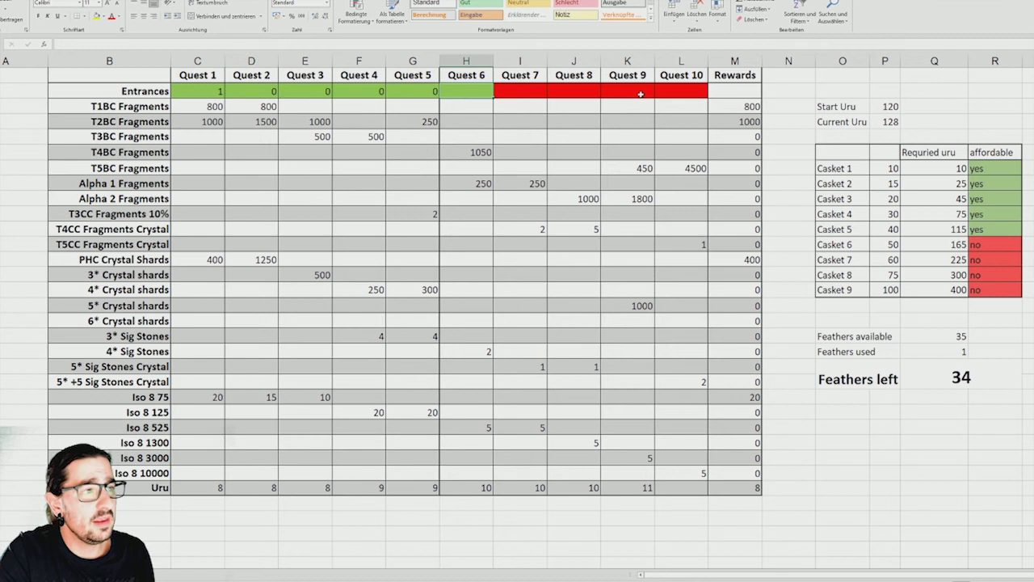
{"action": "type", "text": "5"}
{"action": "key", "text": "Right"}
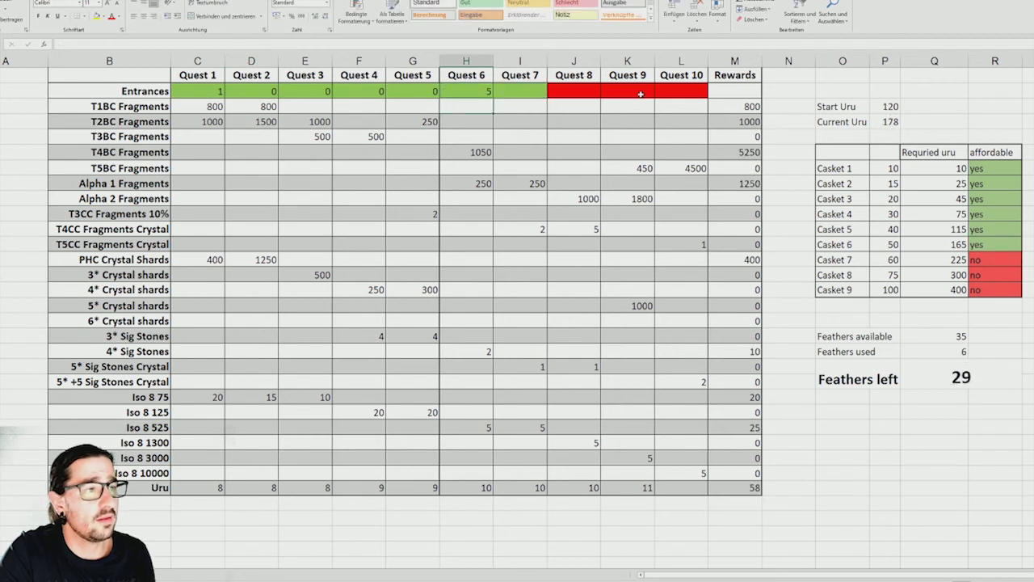
{"action": "key", "text": "Left"}
{"action": "type", "text": "4"}
{"action": "key", "text": "Right"}
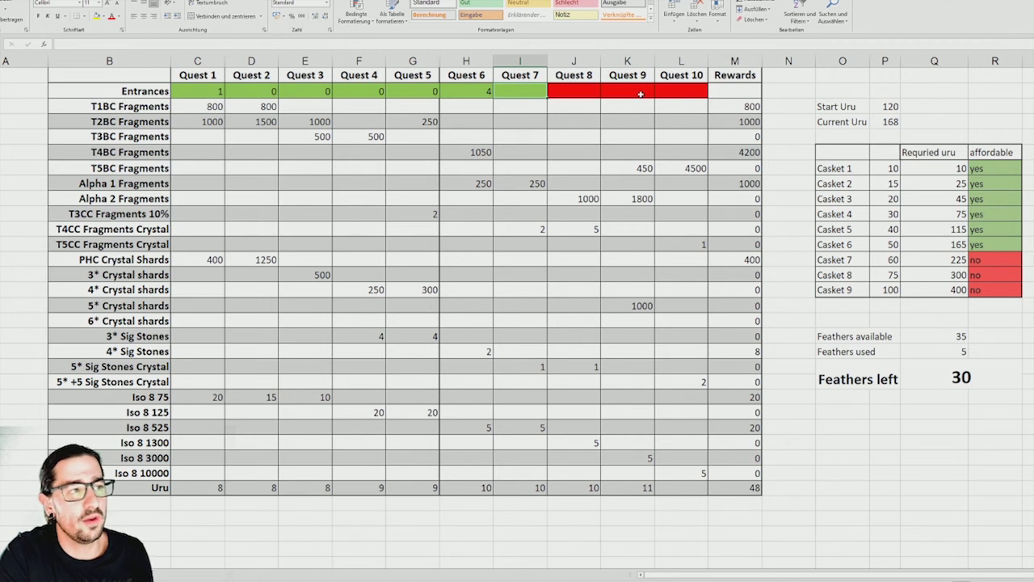
Enter 6 entrances for Quest 7 and 8 for Quest 8.
{"action": "type", "text": "6"}
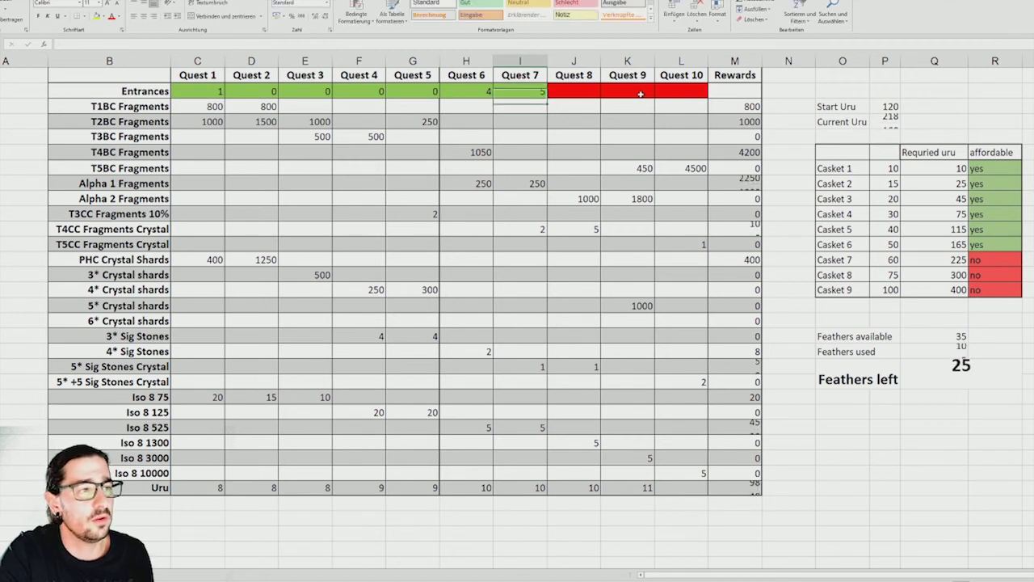
{"action": "key", "text": "Right"}
{"action": "key", "text": "Left"}
{"action": "key", "text": "Right"}
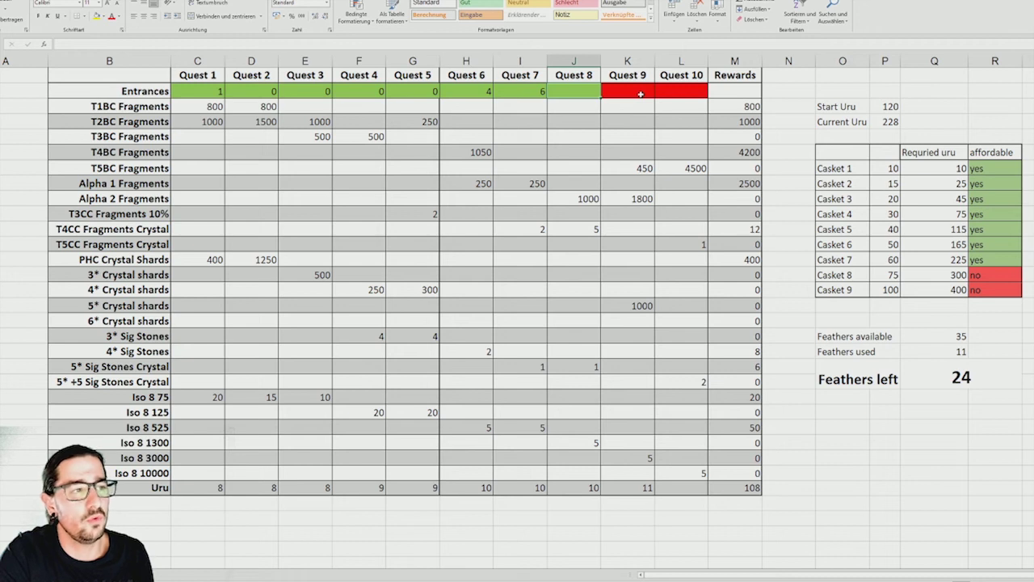
{"action": "type", "text": "8"}
{"action": "key", "text": "Return"}
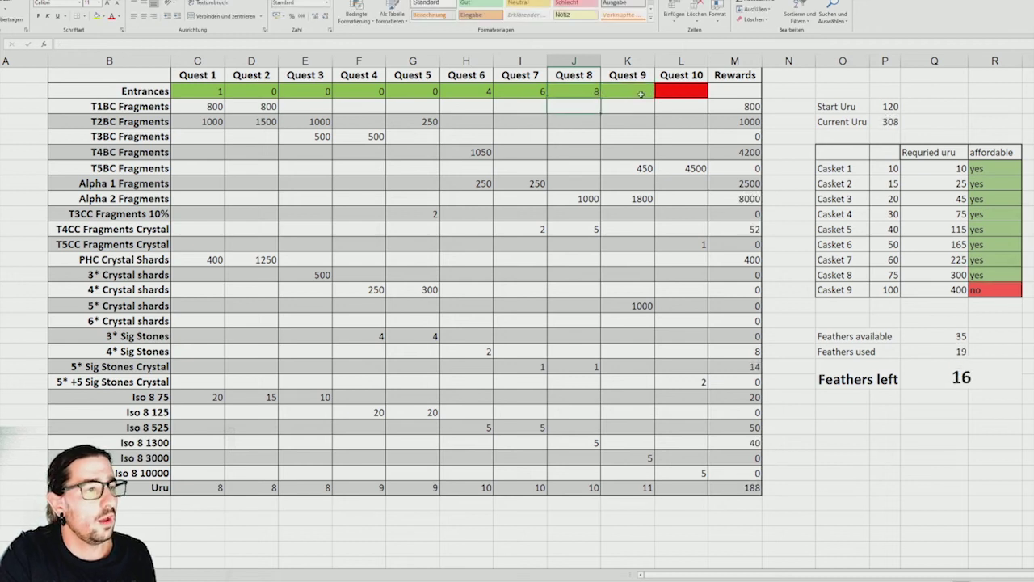
{"action": "key", "text": "Up"}
{"action": "type", "text": "7"}
{"action": "key", "text": "Return"}
{"action": "key", "text": "Up"}
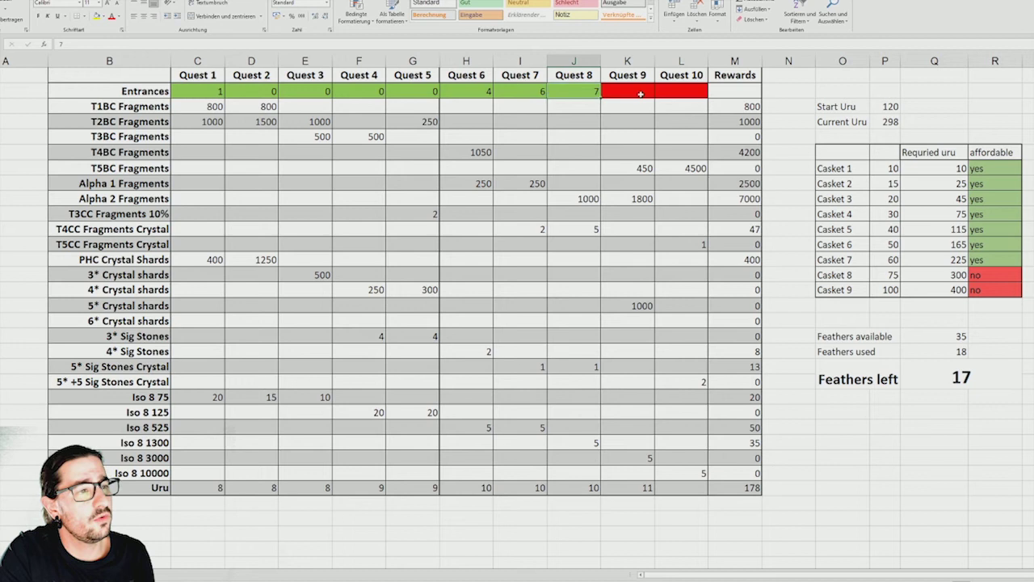
{"action": "type", "text": "8"}
{"action": "key", "text": "Right"}
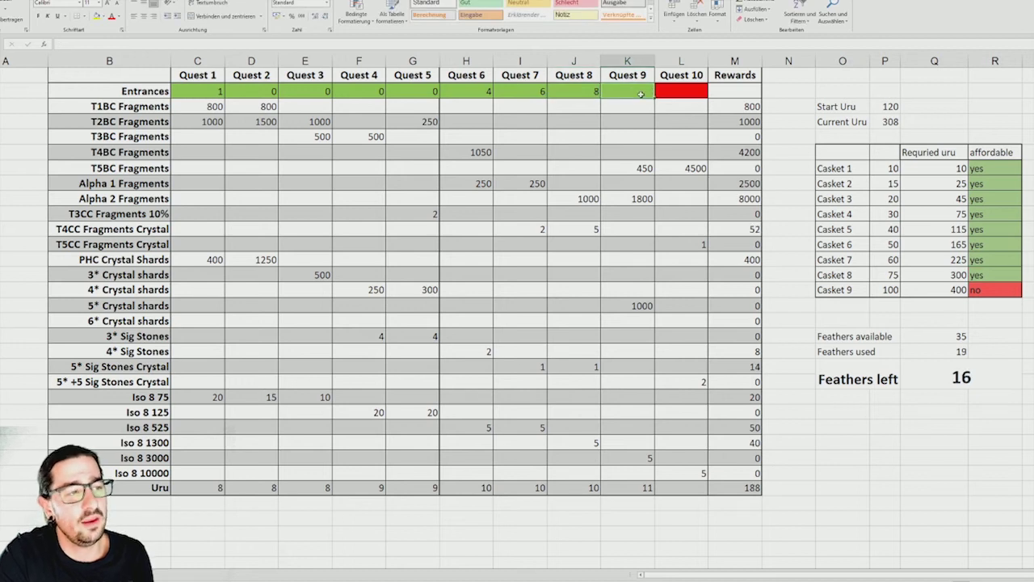
Enter 9 entrances for Quest 9 and 7 for Quest 10.
{"action": "type", "text": "9"}
{"action": "key", "text": "Return"}
{"action": "key", "text": "Up"}
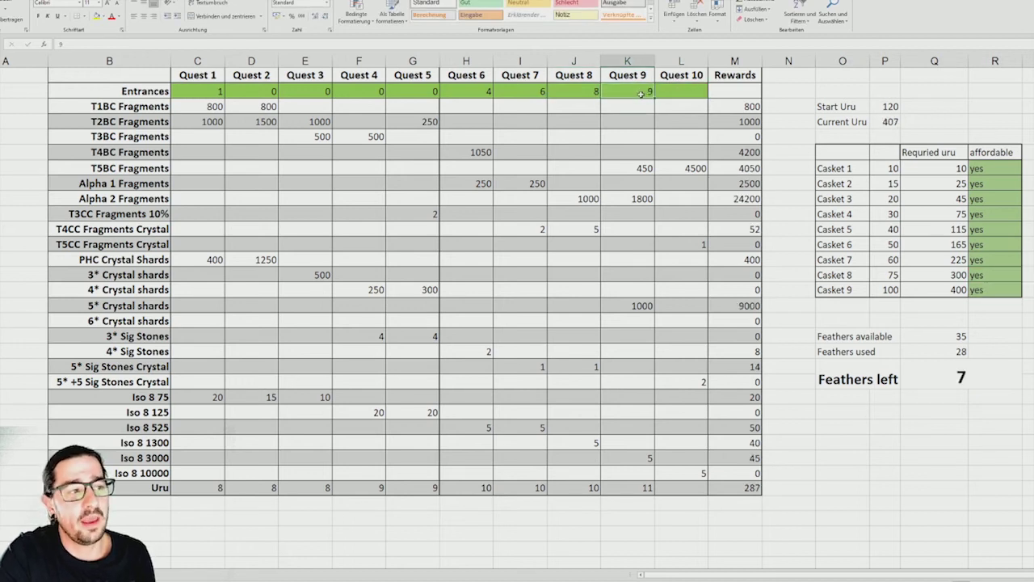
{"action": "key", "text": "Right"}
{"action": "type", "text": "7"}
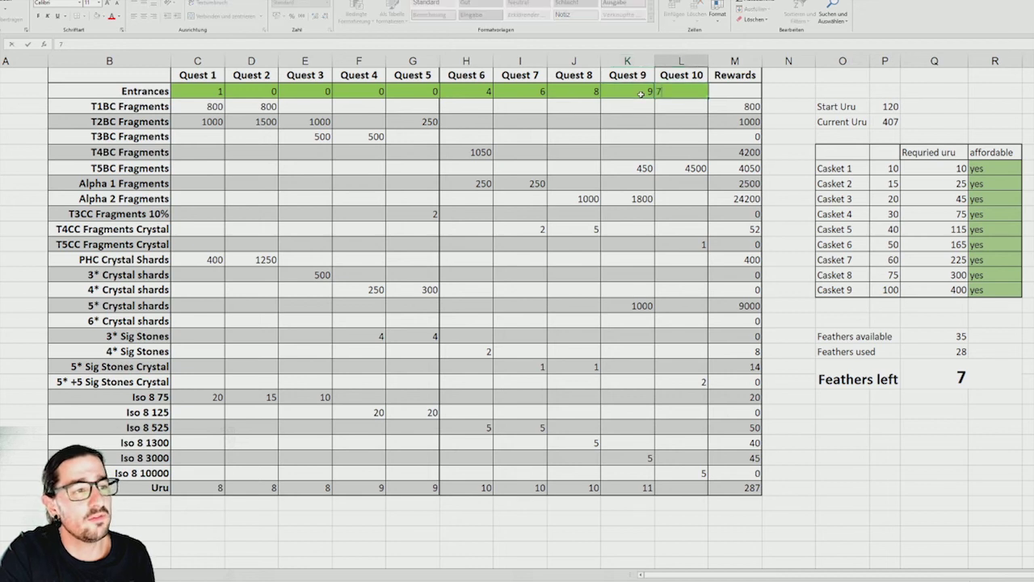
{"action": "key", "text": "Return"}
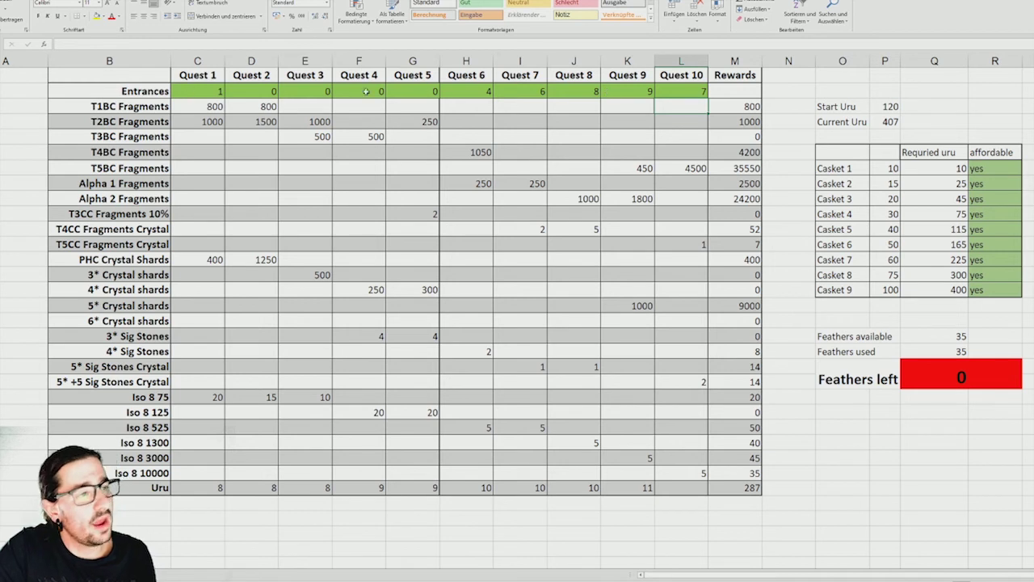
Select the Quest 10 heading, then the Rewards values in column M to view their formula.
{"action": "left_click_drag", "start_coordinate": [681, 74], "coordinate": [681, 92]}
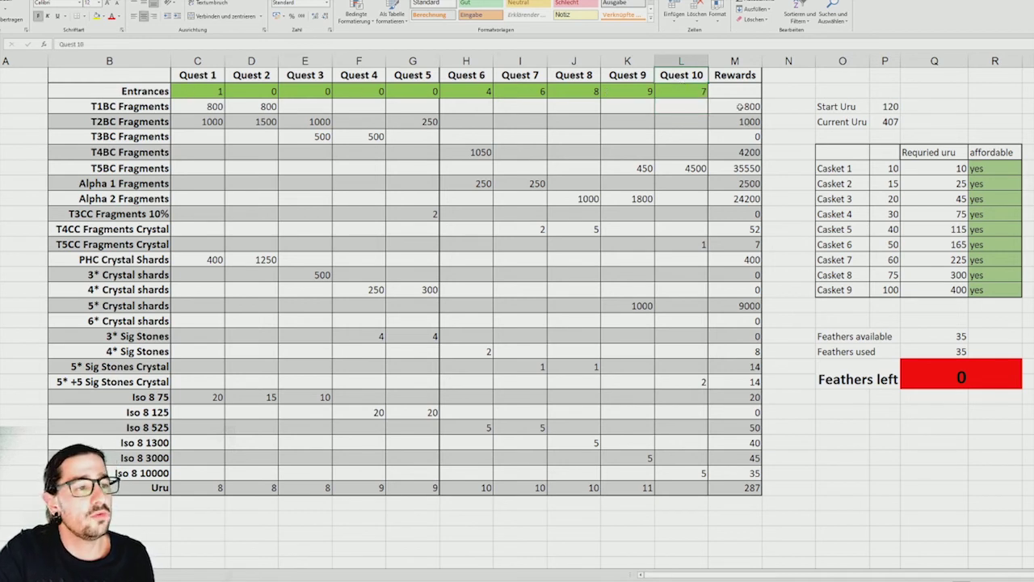
{"action": "left_click_drag", "start_coordinate": [742, 107], "coordinate": [731, 479]}
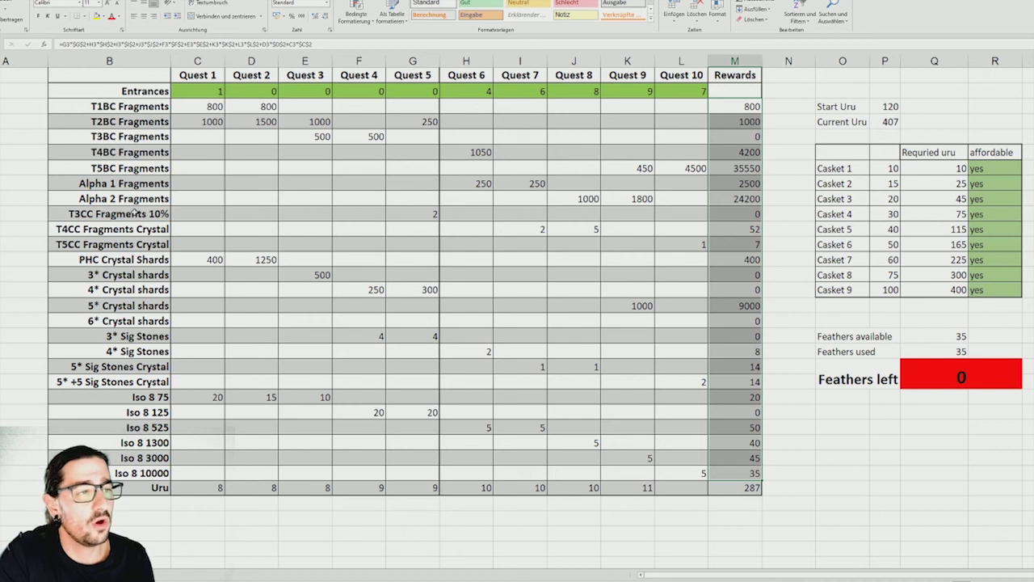
Set the Quest 10 and Quest 9 entrances to 0.
{"action": "key", "text": "Right"}
{"action": "key", "text": "Right"}
{"action": "key", "text": "Left"}
{"action": "key", "text": "Left"}
{"action": "key", "text": "Left"}
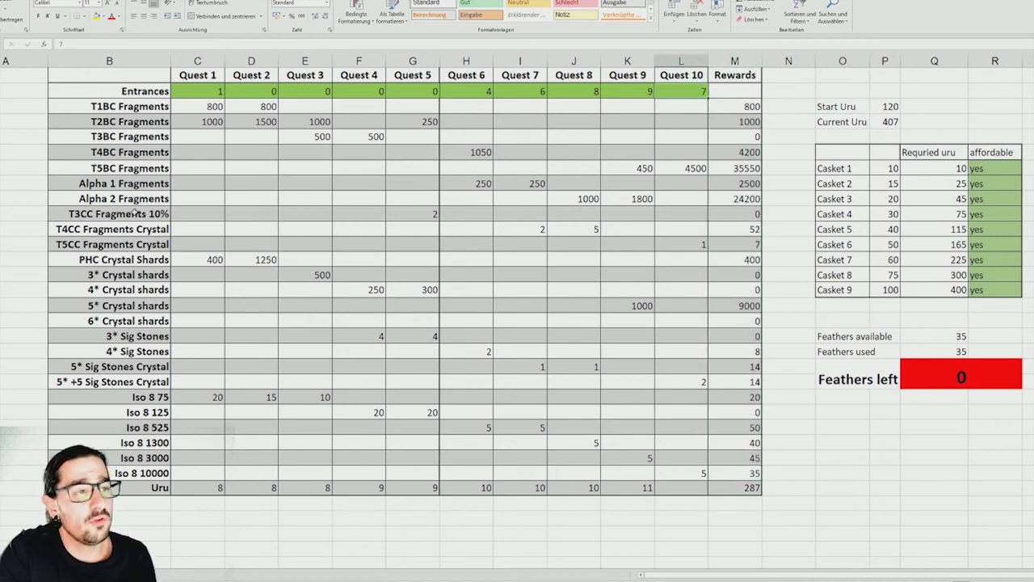
{"action": "type", "text": "0"}
{"action": "key", "text": "Left"}
{"action": "type", "text": "0"}
{"action": "key", "text": "Left"}
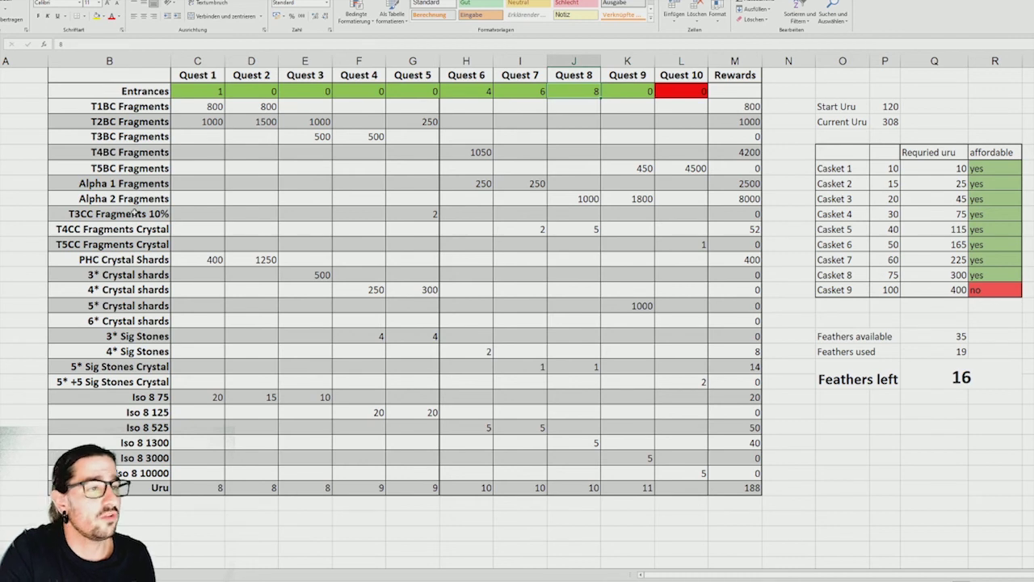
Raise Quest 8 entrances to 20, then to 24.
{"action": "type", "text": "20"}
{"action": "key", "text": "Return"}
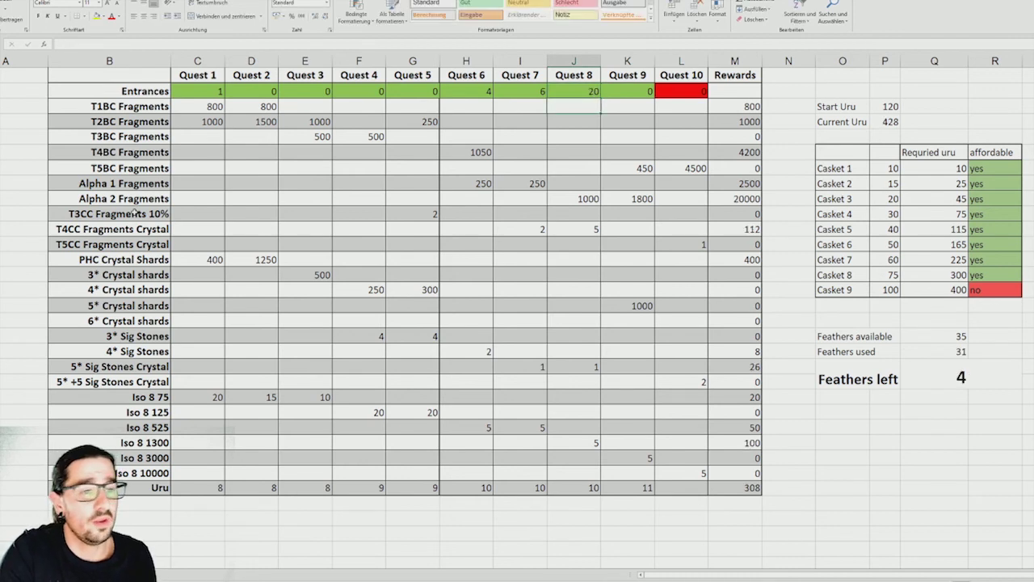
{"action": "key", "text": "Up"}
{"action": "type", "text": "24"}
{"action": "key", "text": "Return"}
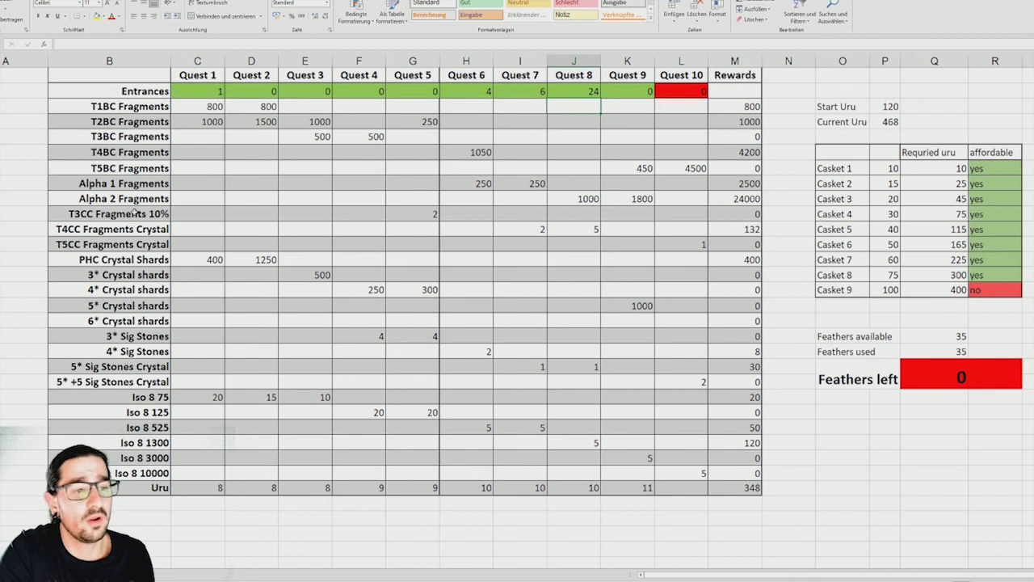